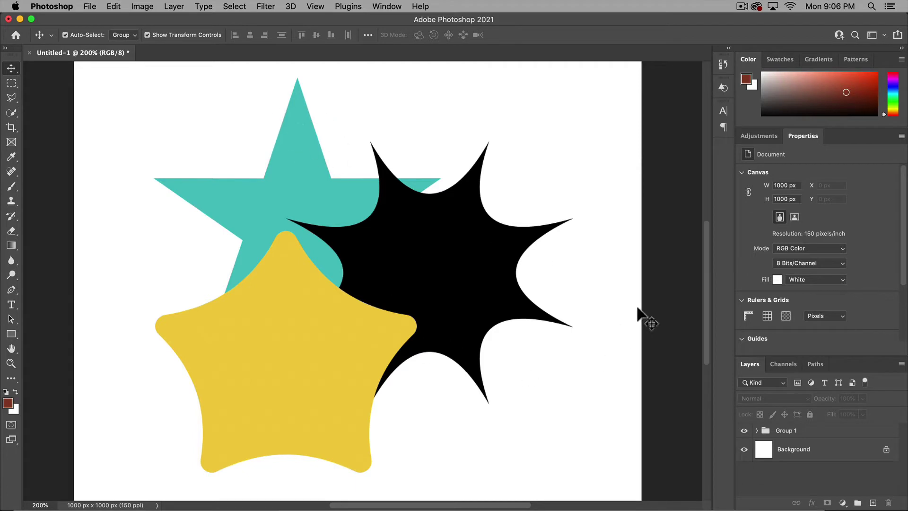
Hide Group 1 and draw a 514 × 465 px teal triangle as the new layer Triangle 1
left_click(744, 431)
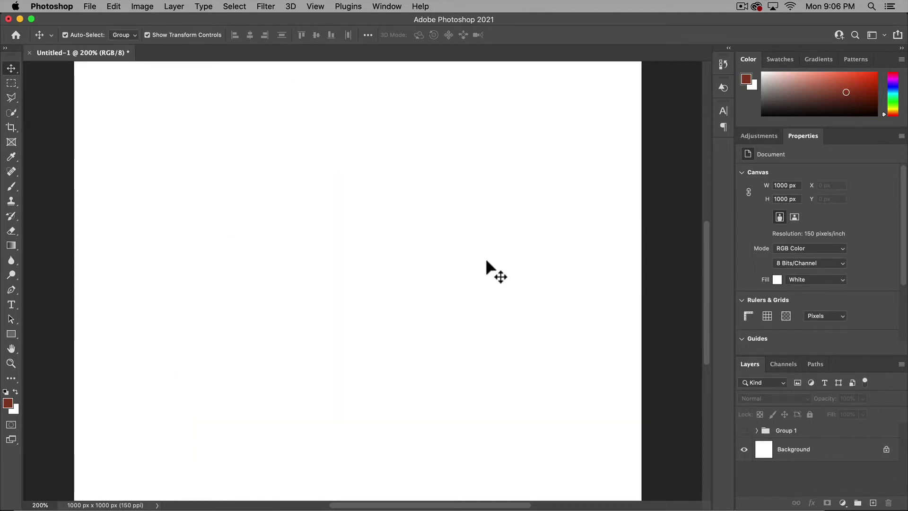
left_click(11, 333)
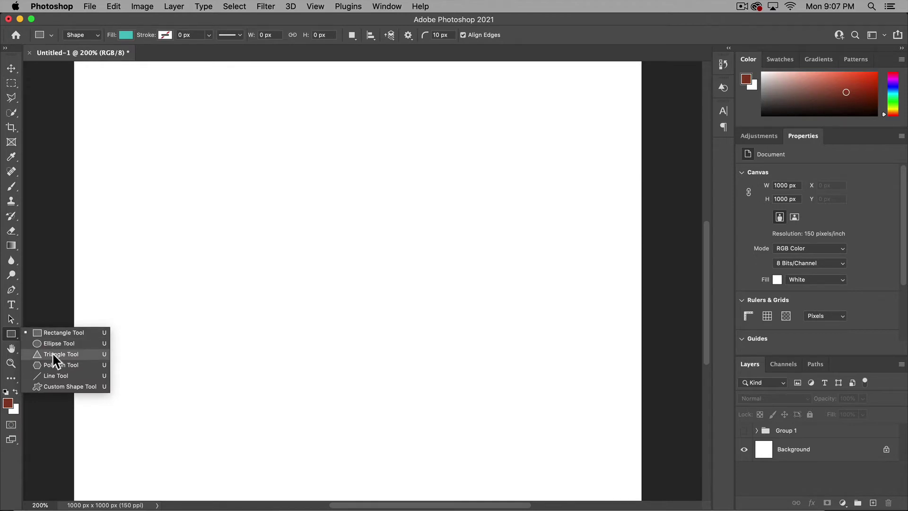
left_click(53, 354)
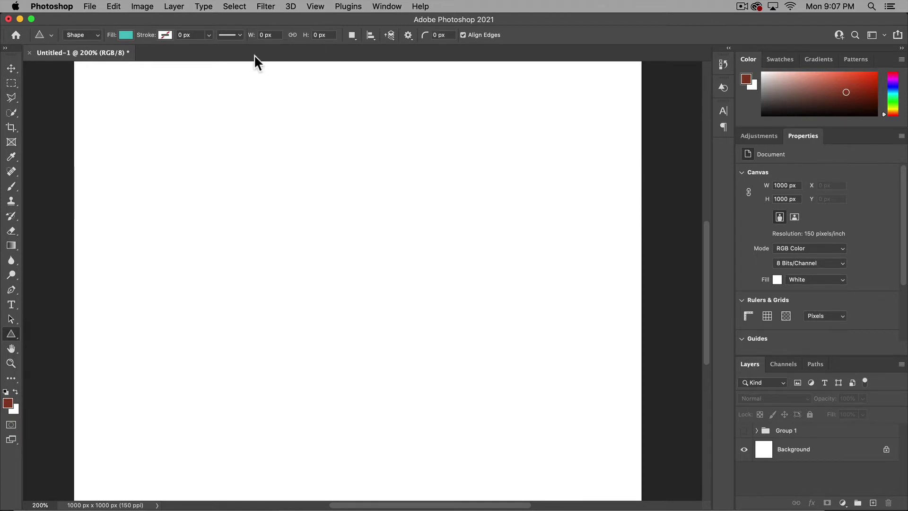
left_click_drag(277, 198, 538, 427)
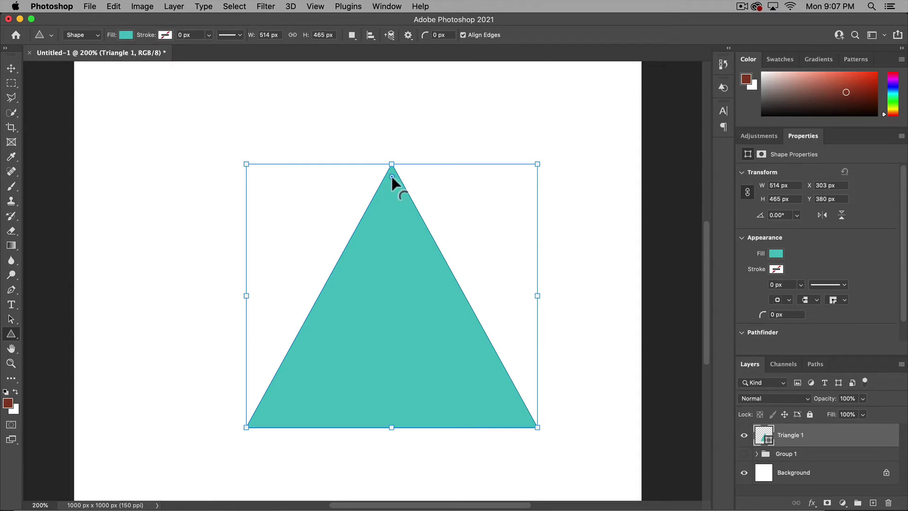
Round Triangle 1's corners to a 56 px radius, leaving it 436.31 × 405.22 px
left_click_drag(391, 173, 404, 228)
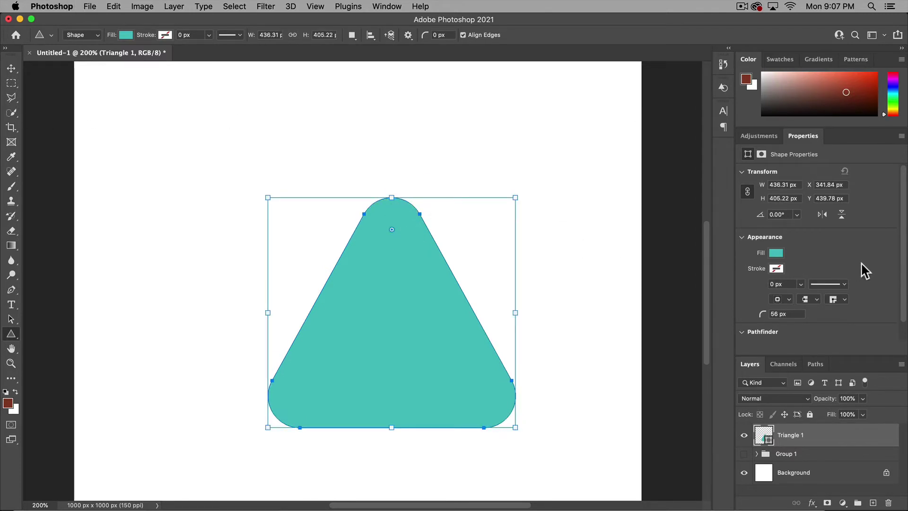
scroll(861, 262, "down", 1)
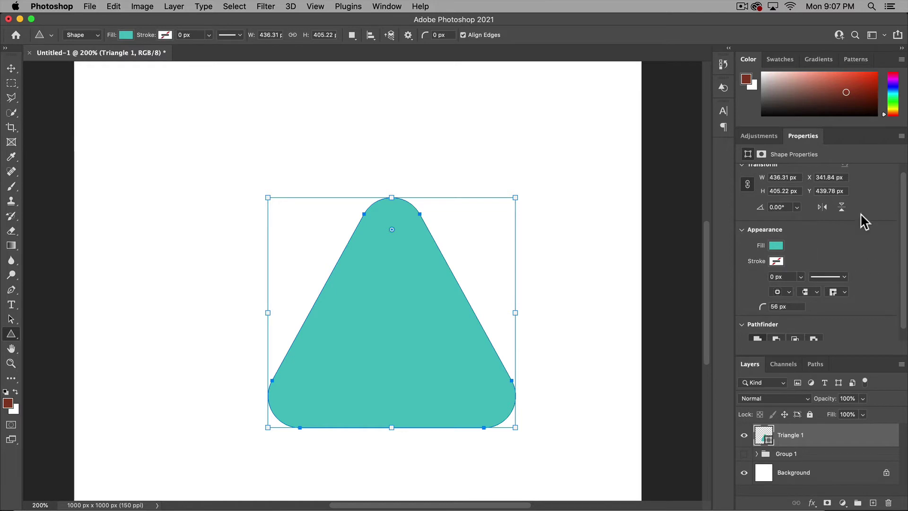
left_click(393, 6)
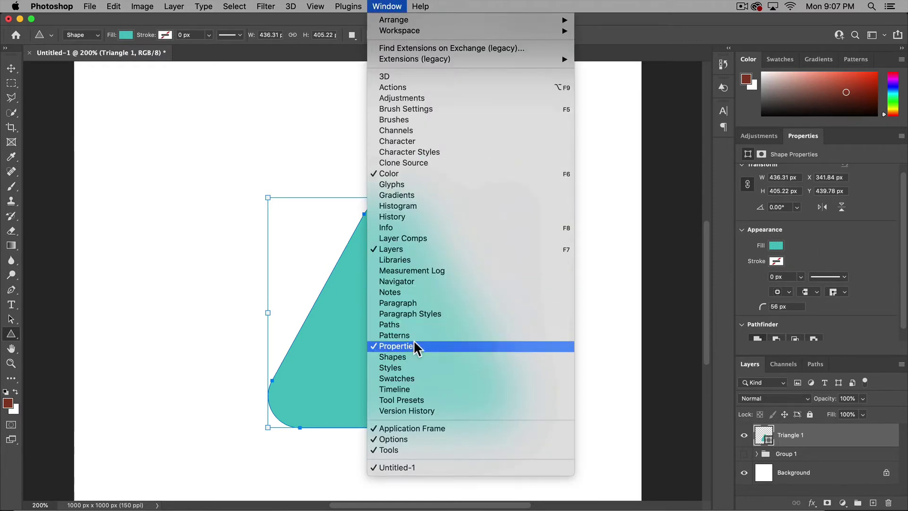
left_click(874, 243)
scroll(875, 245, "down", 1)
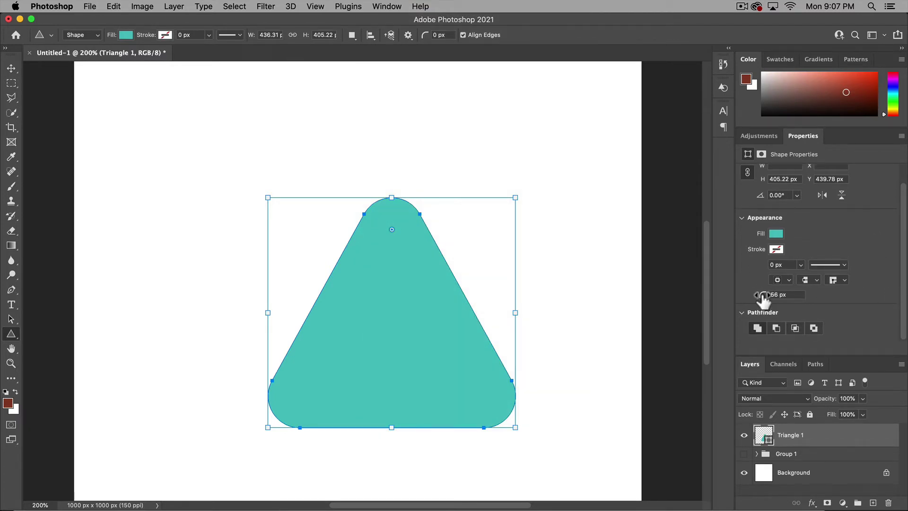
Set the corner radius to 70 px, rotate the triangle −61.26° to point down, and move it lower right
left_click_drag(764, 298, 768, 298)
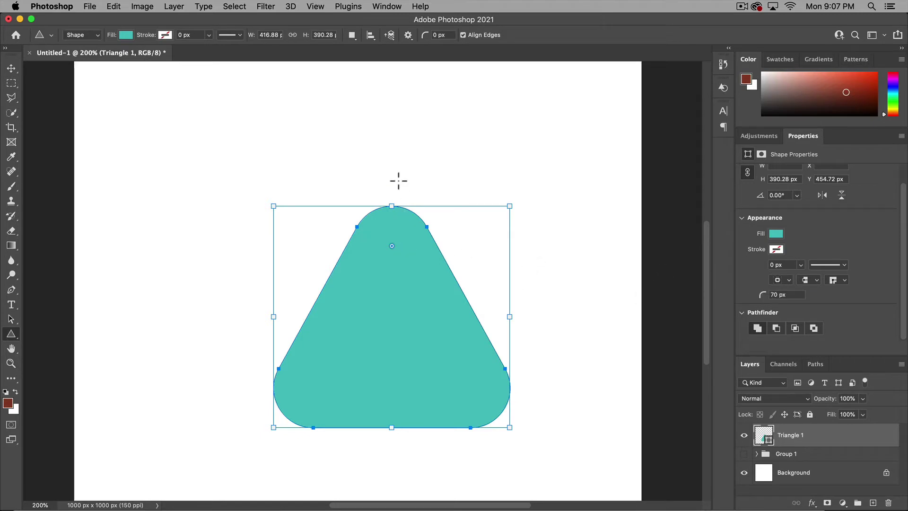
left_click_drag(521, 200, 343, 134)
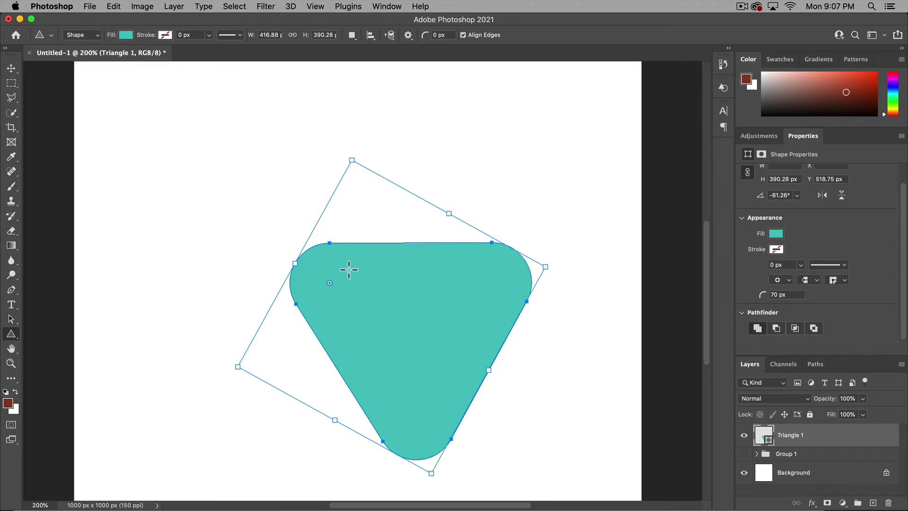
key("v")
left_click_drag(438, 252, 535, 292)
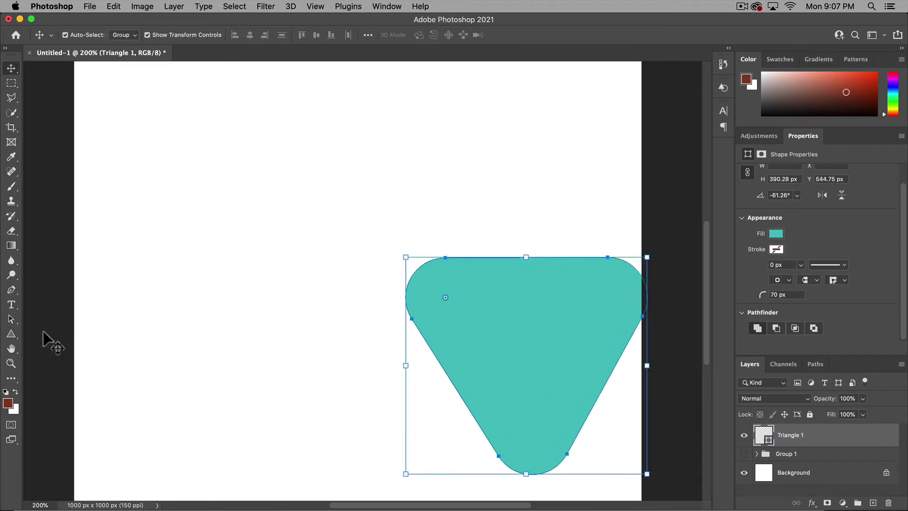
Switch to the Custom Shape Tool from the shape tool flyout
left_click(10, 334)
right_click(11, 337)
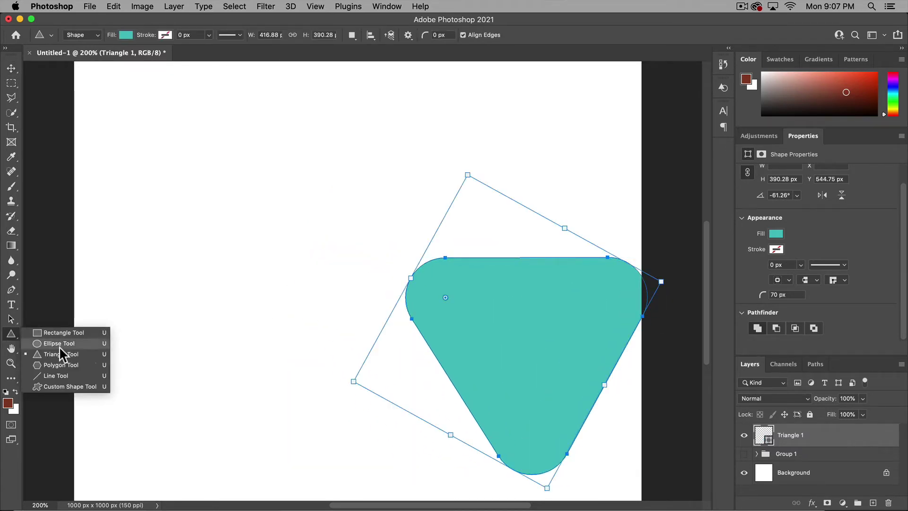
left_click(67, 383)
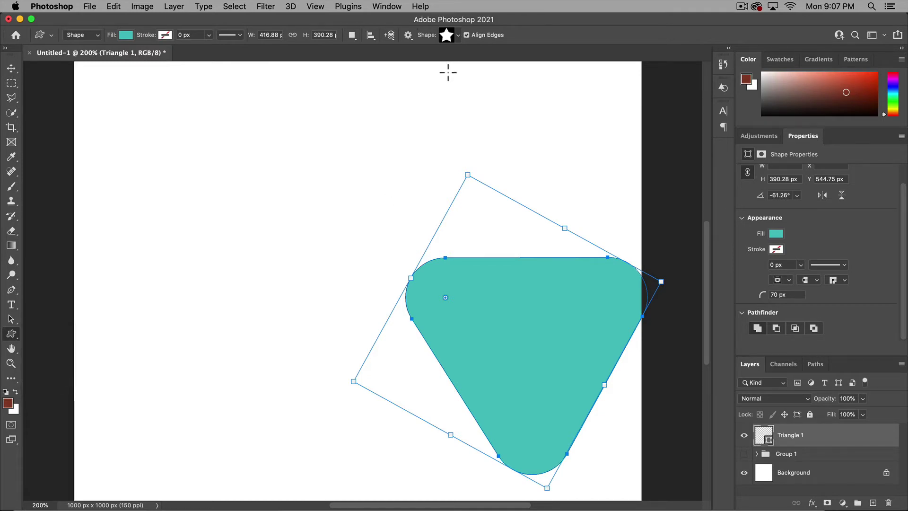
Browse the Shape picker's Legacy Shapes and More, All Legacy Default Shapes and Arrows folders
left_click(454, 35)
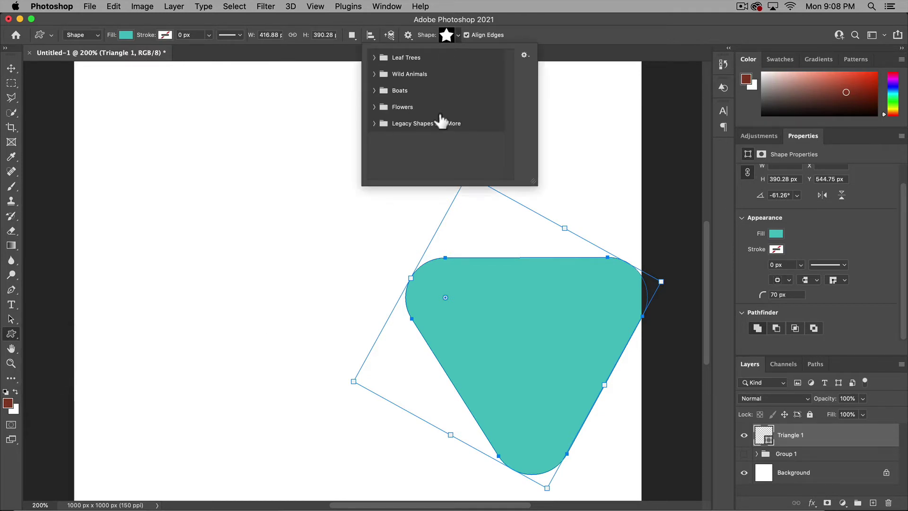
left_click(373, 124)
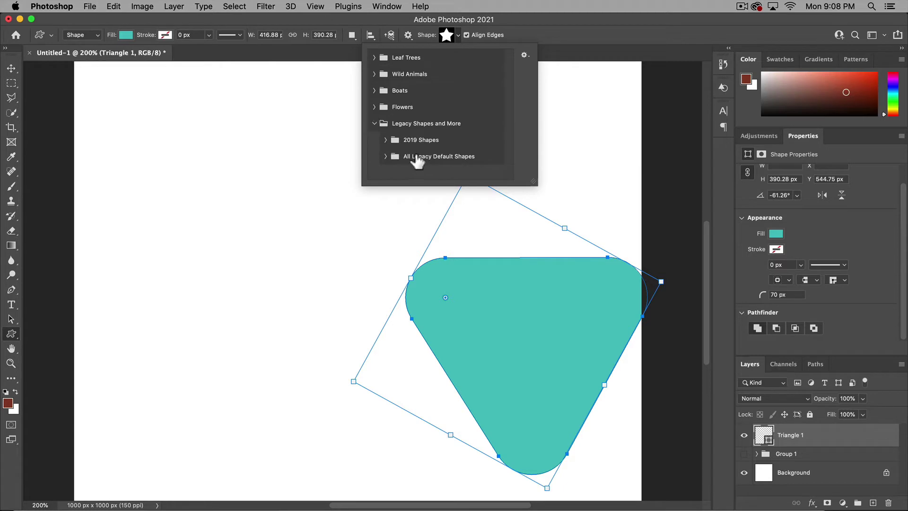
left_click(387, 157)
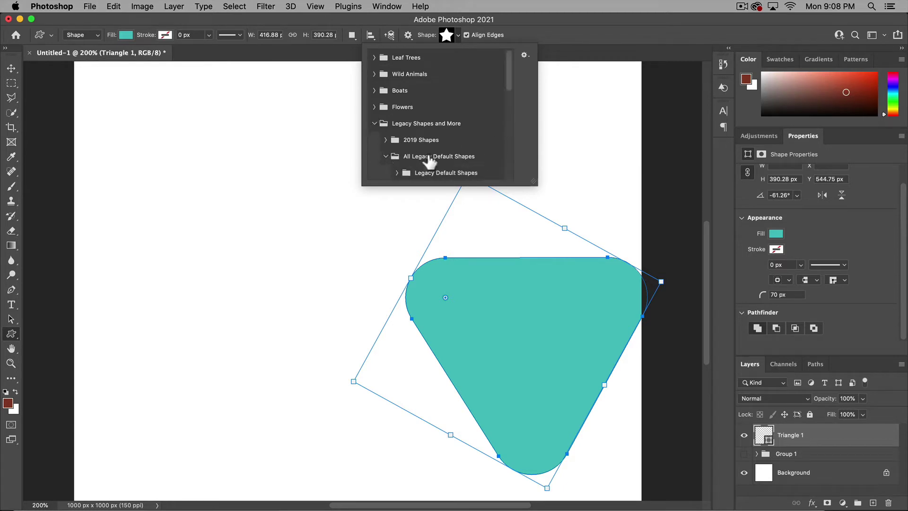
scroll(499, 135, "down", 3)
left_click(396, 153)
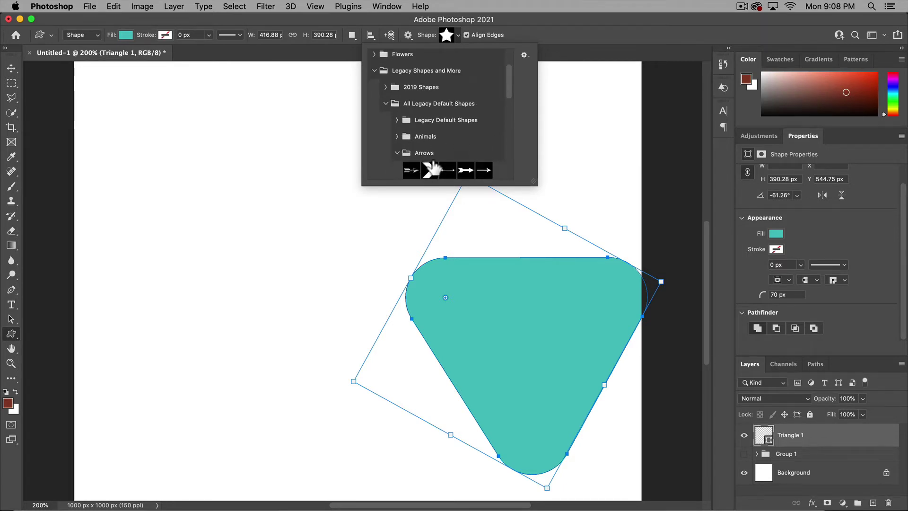
scroll(432, 156, "up", 5)
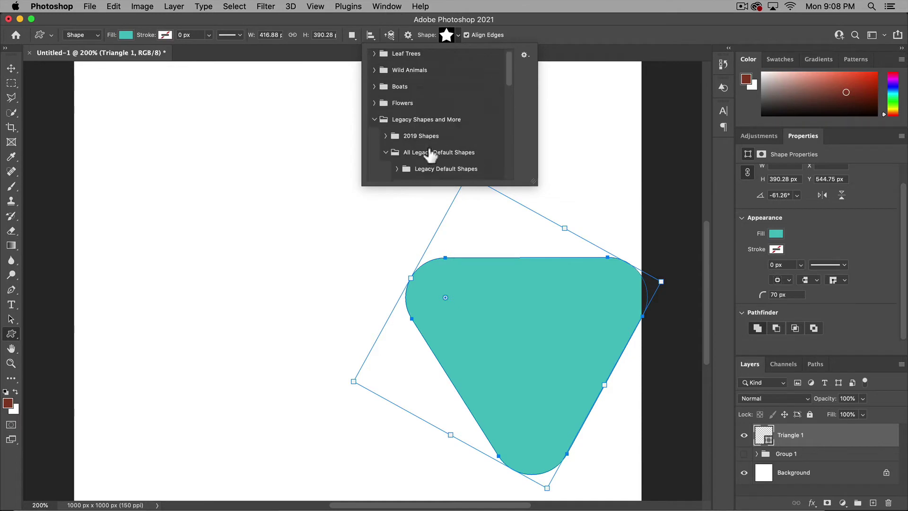
left_click(375, 123)
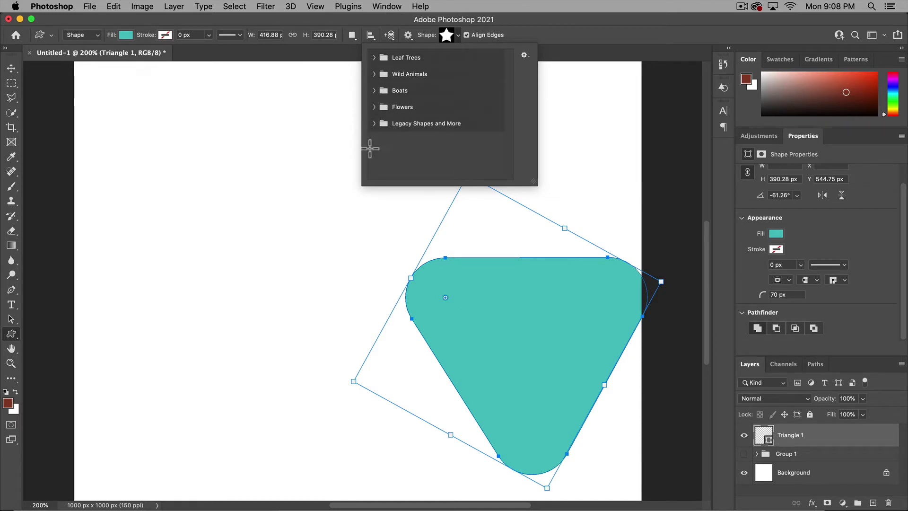
left_click(394, 6)
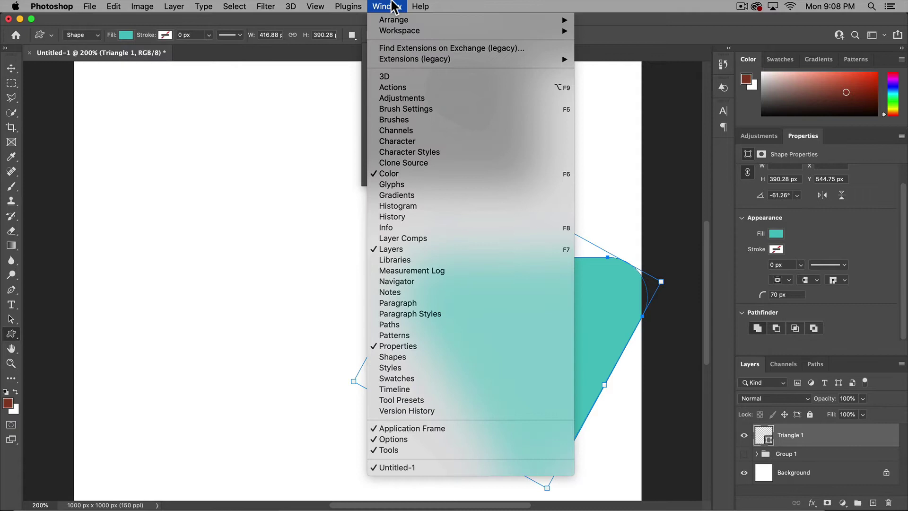
left_click(407, 356)
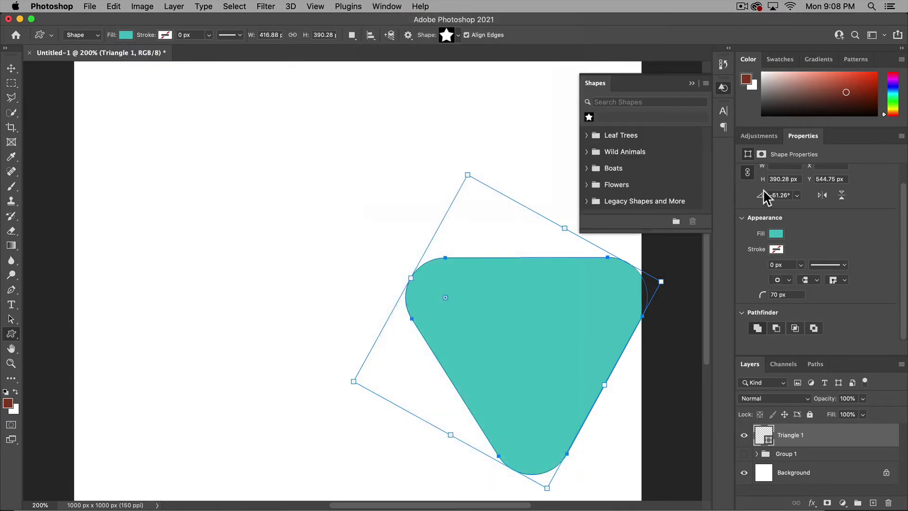
left_click(707, 83)
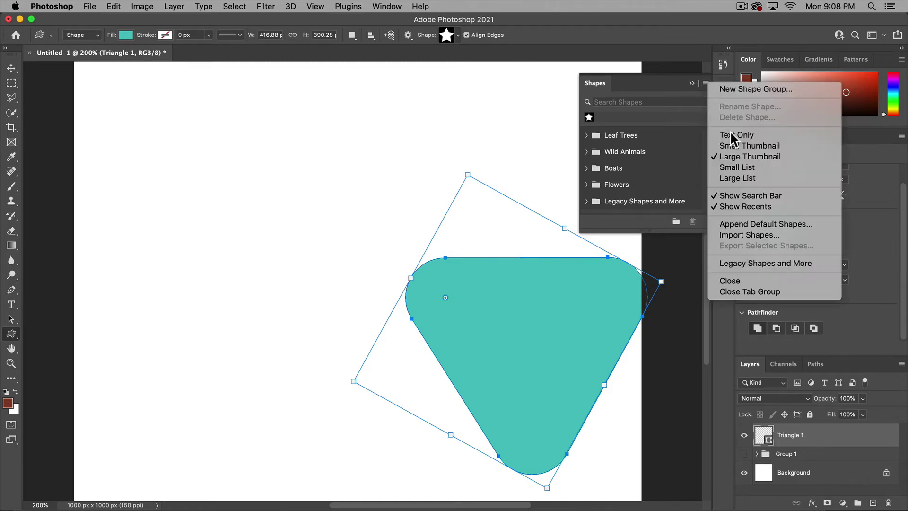
left_click(756, 263)
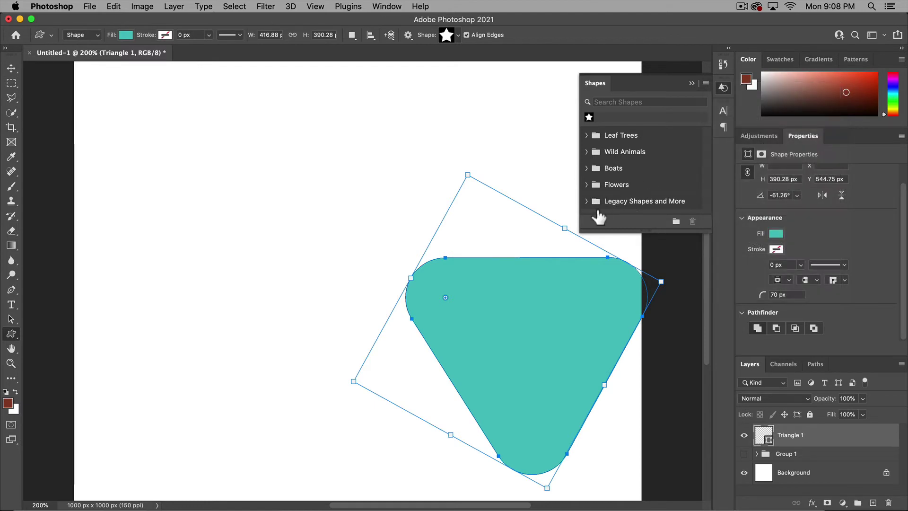
left_click(586, 201)
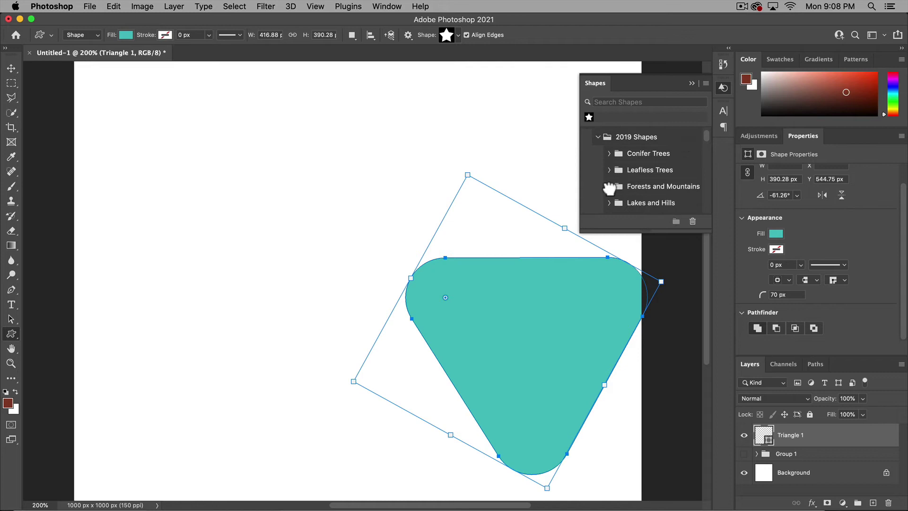
left_click(609, 187)
scroll(658, 180, "down", 3)
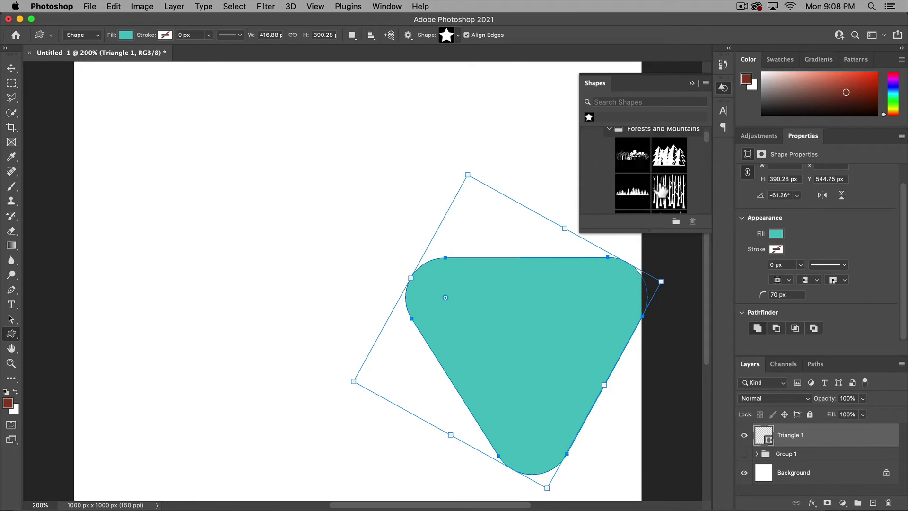
left_click(723, 87)
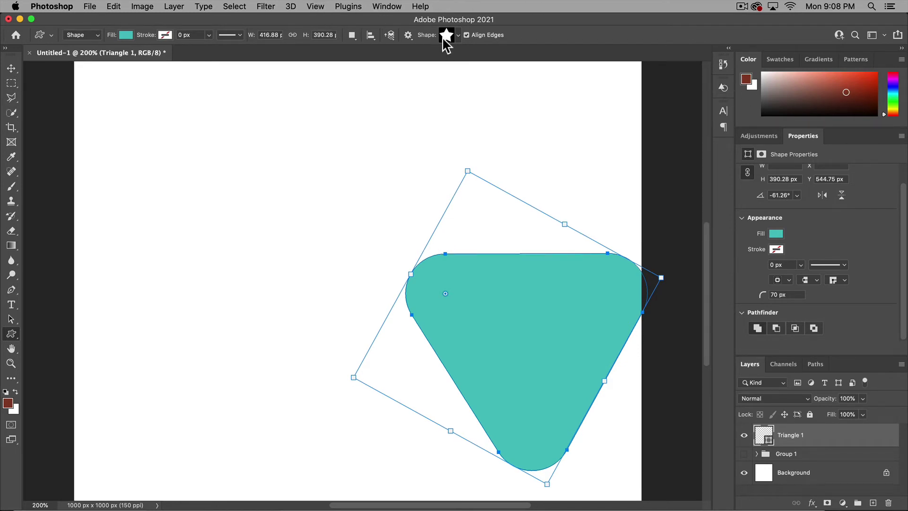
left_click(451, 38)
left_click(461, 36)
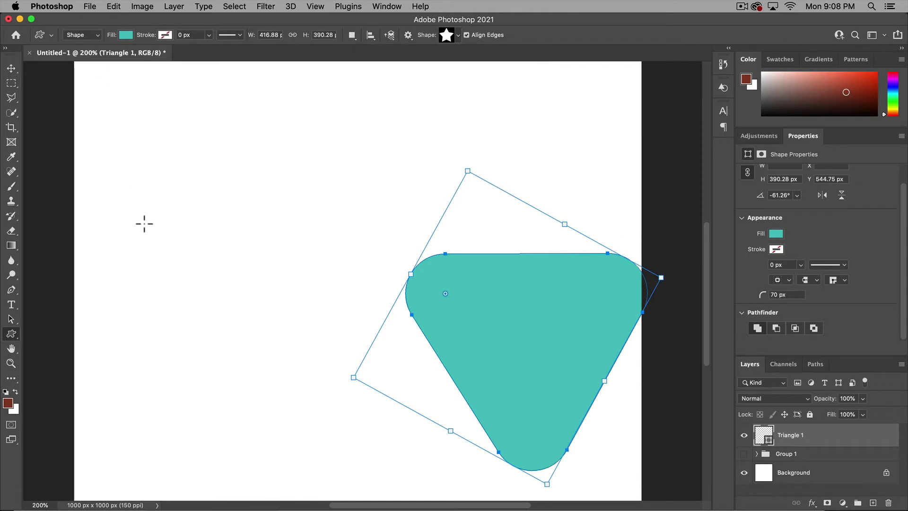
Draw a 478 × 446 px teal five-pointed star, Polygon 2, overlapping the triangle's left edge
left_click(11, 334)
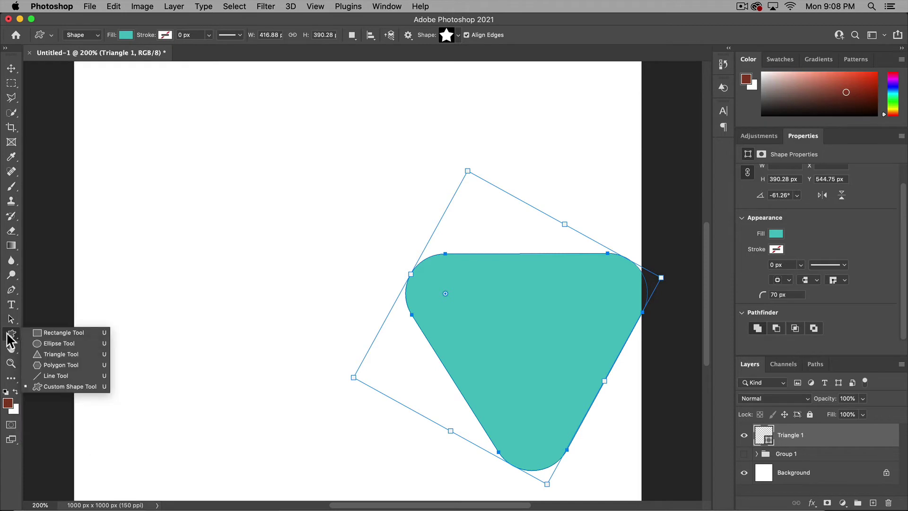
left_click(53, 365)
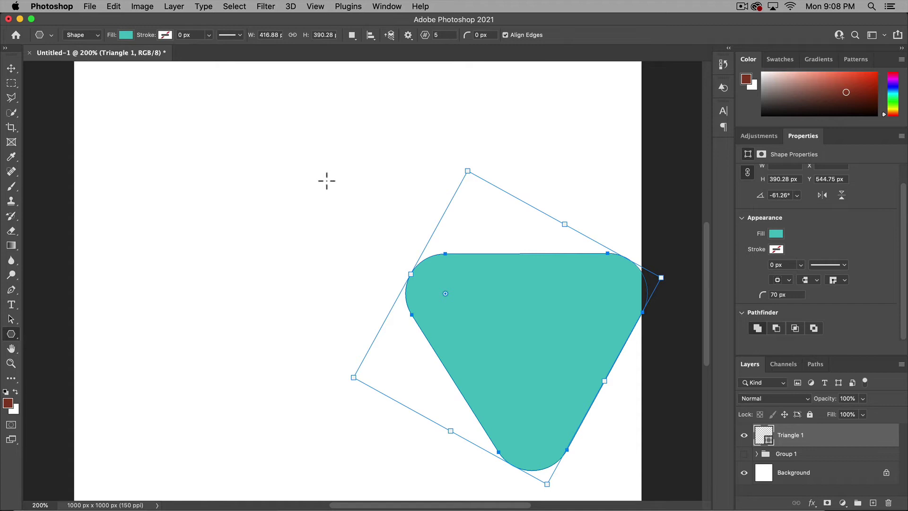
left_click_drag(197, 132, 468, 384)
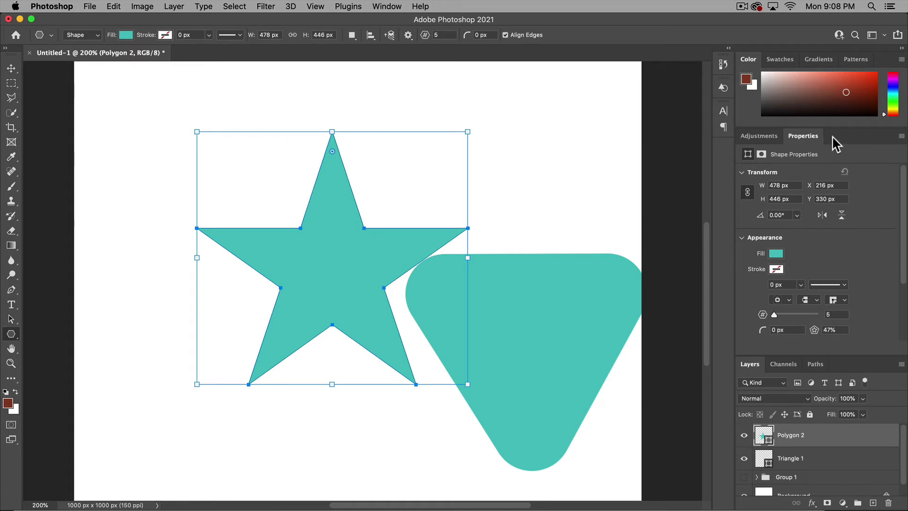
scroll(844, 277, "down", 2)
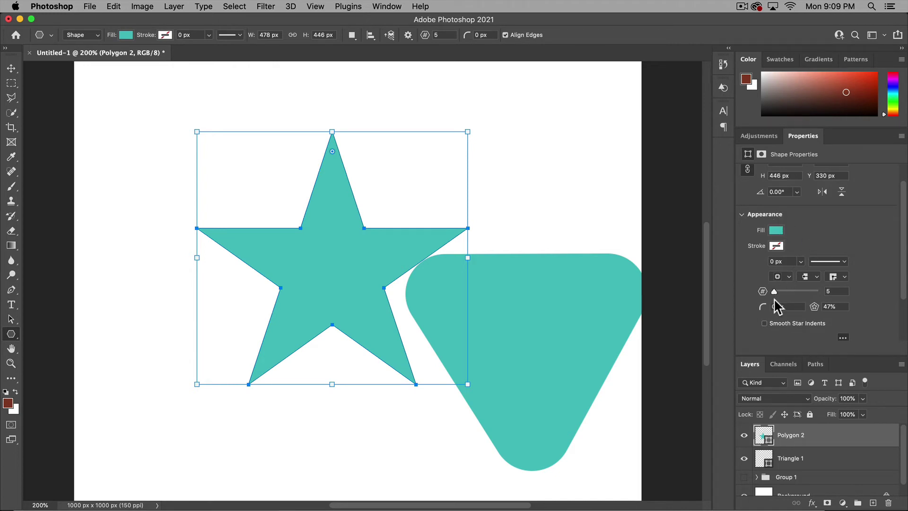
Make the star eight-pointed with 0 px corner radius and a 59% star indent
left_click_drag(775, 291, 776, 291)
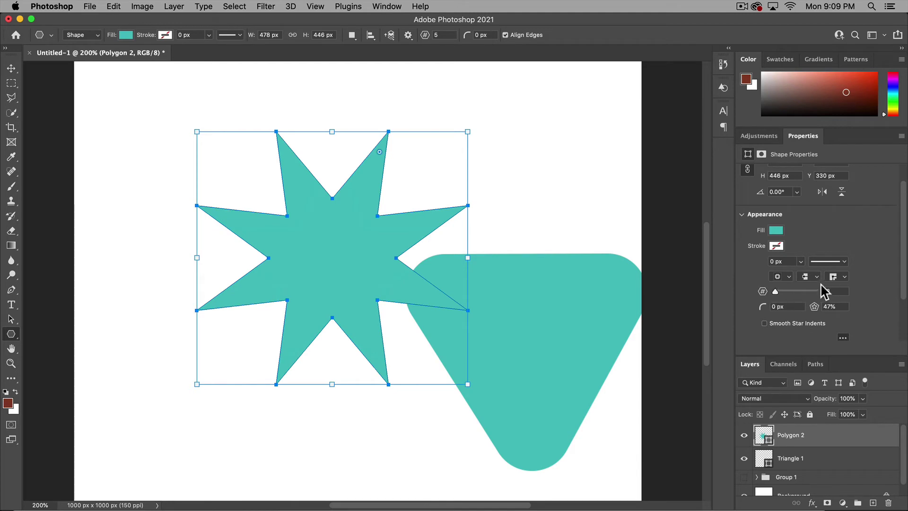
left_click_drag(766, 307, 777, 307)
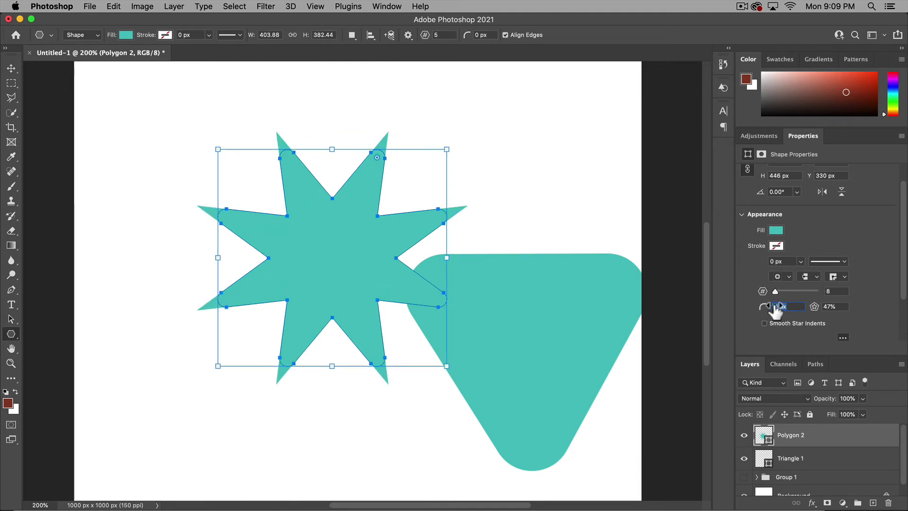
left_click_drag(377, 158, 399, 134)
left_click_drag(814, 307, 852, 313)
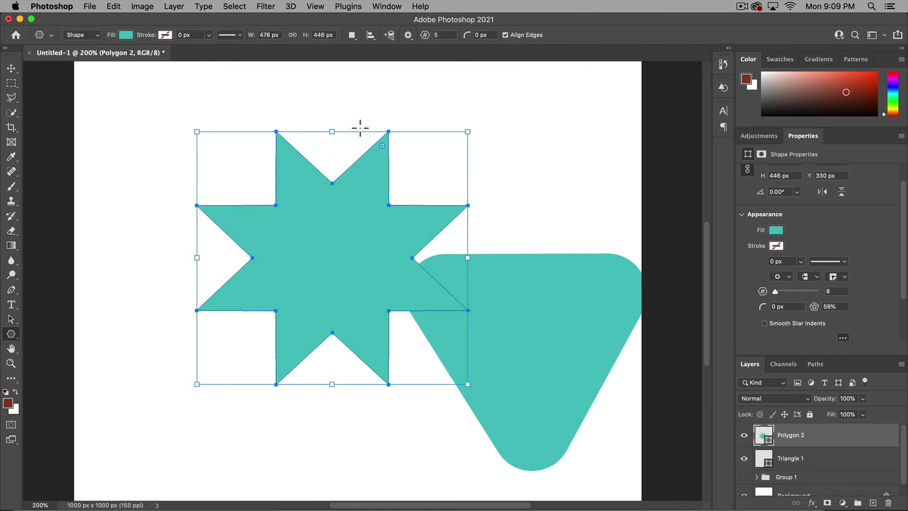
scroll(888, 258, "down", 3)
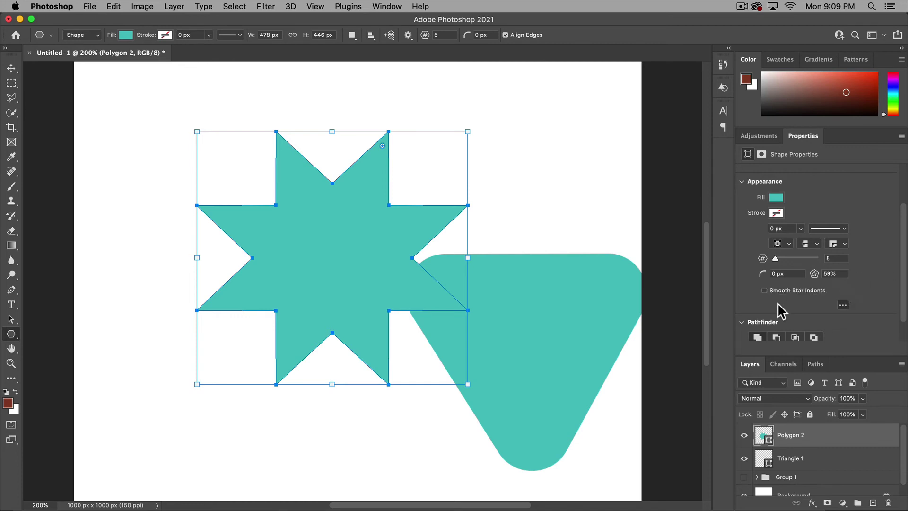
Enable Smooth Star Indents, round the tips to 10.47 px, and raise the star to 20 points
left_click(765, 290)
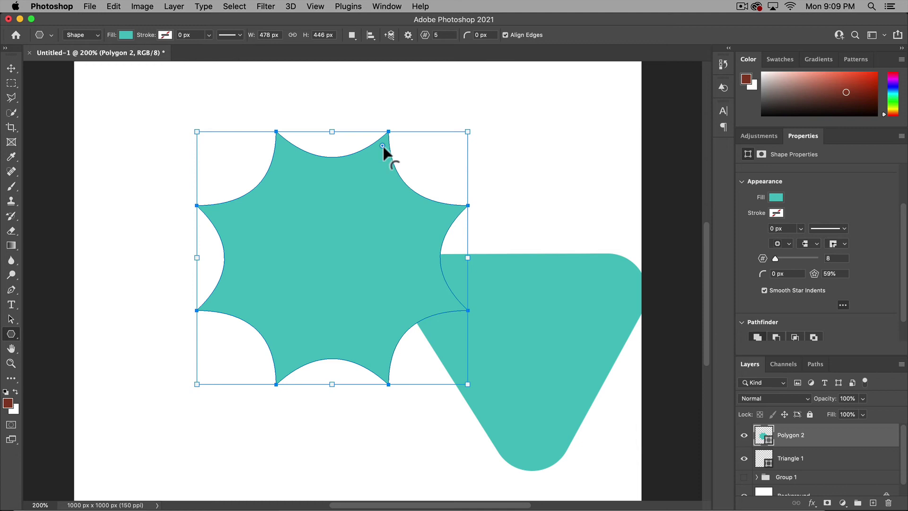
mouse_move(383, 146)
left_mouse_down()
mouse_move(355, 208)
mouse_move(399, 136)
mouse_move(378, 152)
left_mouse_up()
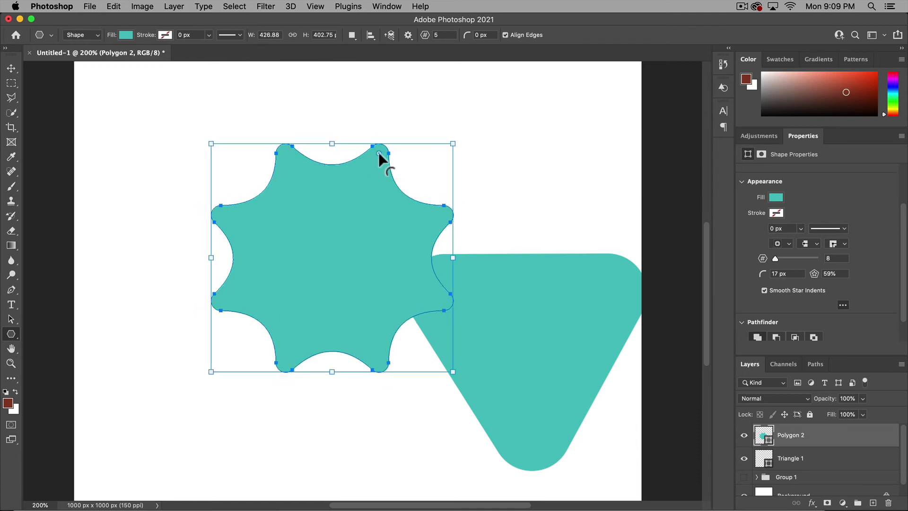
left_click_drag(776, 257, 780, 258)
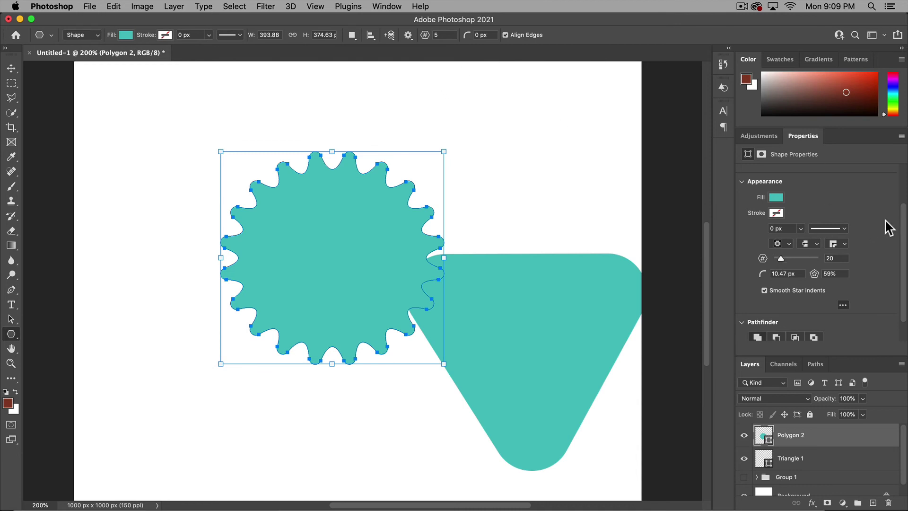
scroll(863, 221, "up", 1)
scroll(863, 220, "up", 1)
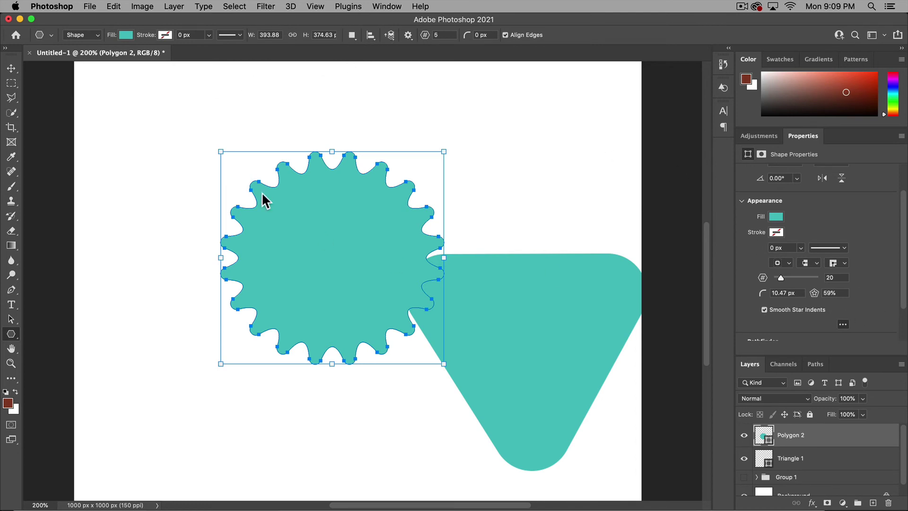
Nudge the star up-left and change its fill to yellow
left_click(11, 68)
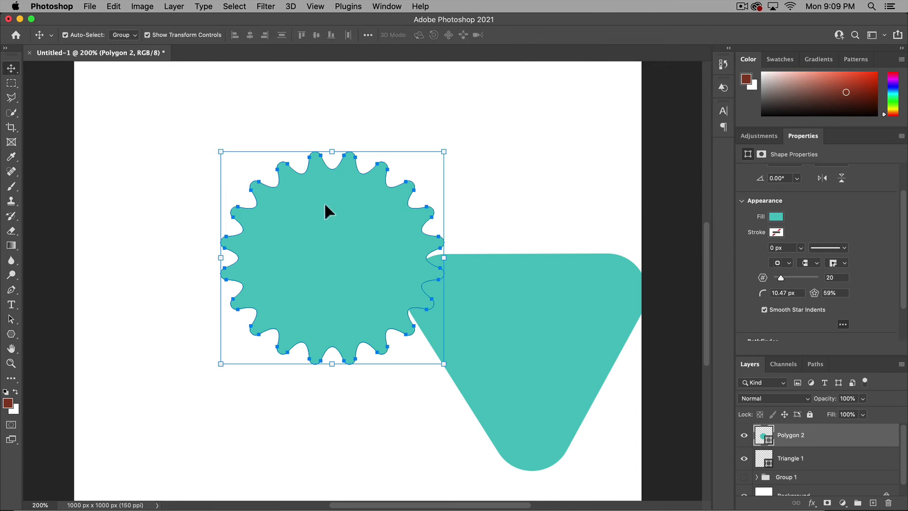
mouse_move(325, 205)
left_mouse_down()
mouse_move(172, 172)
mouse_move(327, 189)
left_mouse_up()
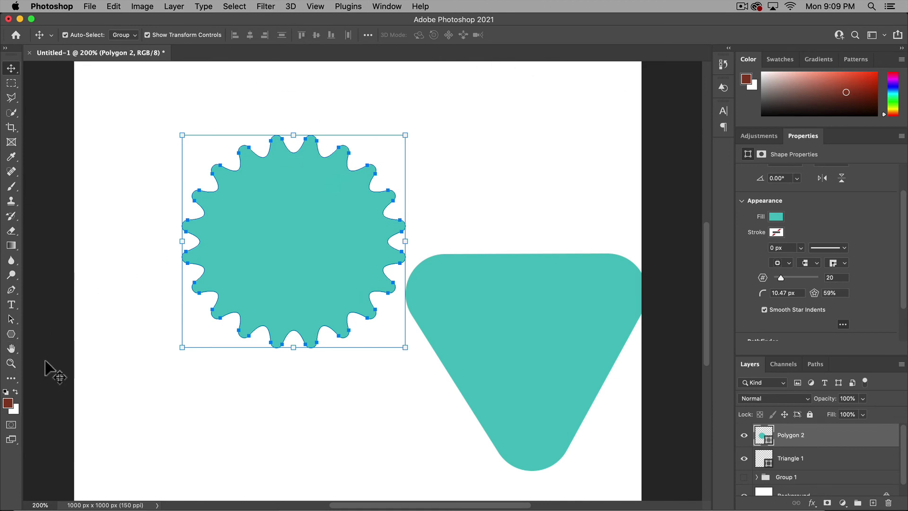
left_click_drag(14, 342, 85, 363)
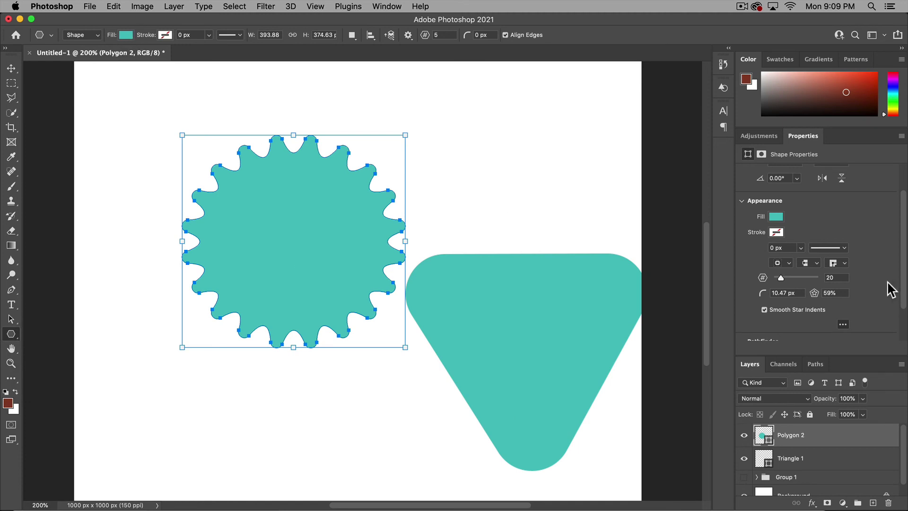
left_click(126, 35)
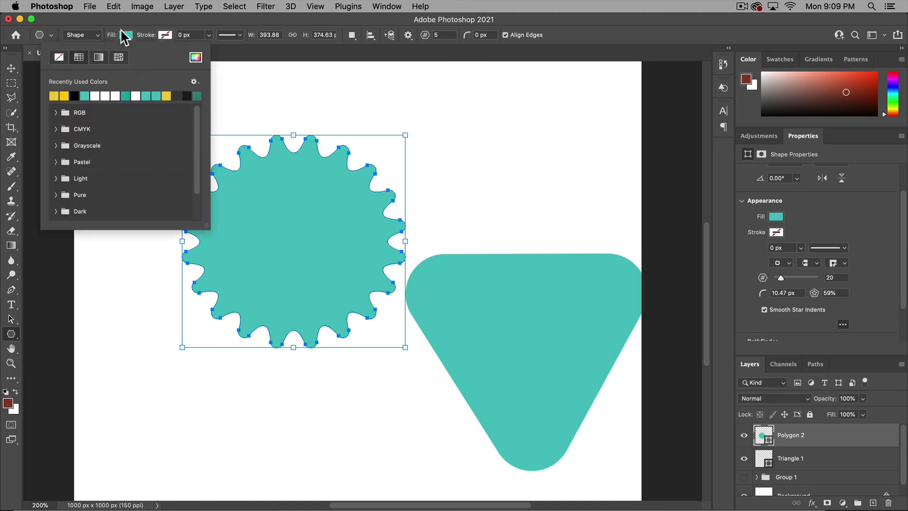
left_click(60, 97)
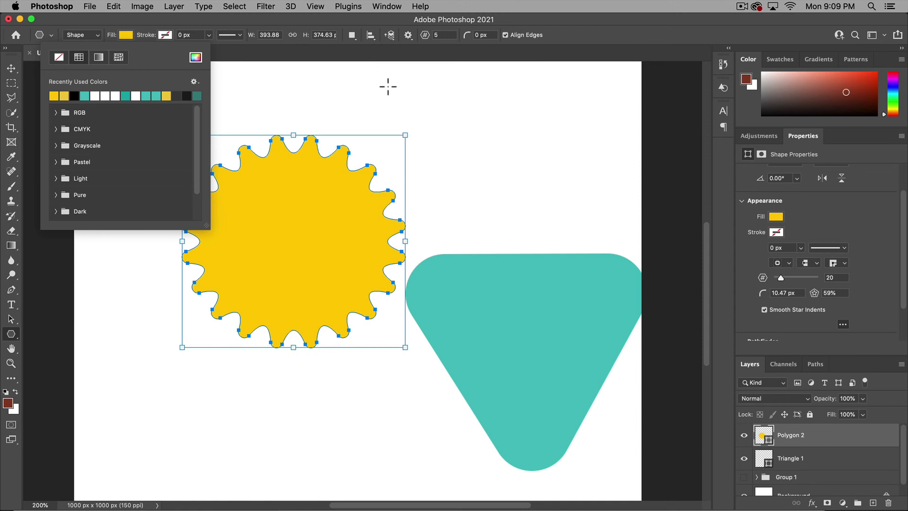
Shift the yellow star slightly down-left and scale it up to about 137%
left_click(15, 71)
left_click_drag(278, 248, 249, 283)
left_click_drag(376, 171, 490, 122)
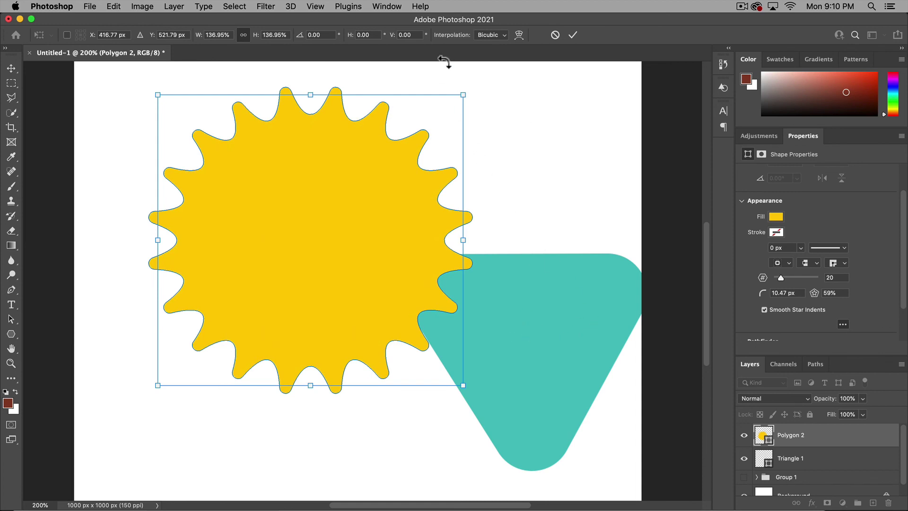
Commit the star's resize, then shift the teal triangle up and left and reselect it
key("Return")
left_click_drag(556, 332, 405, 319)
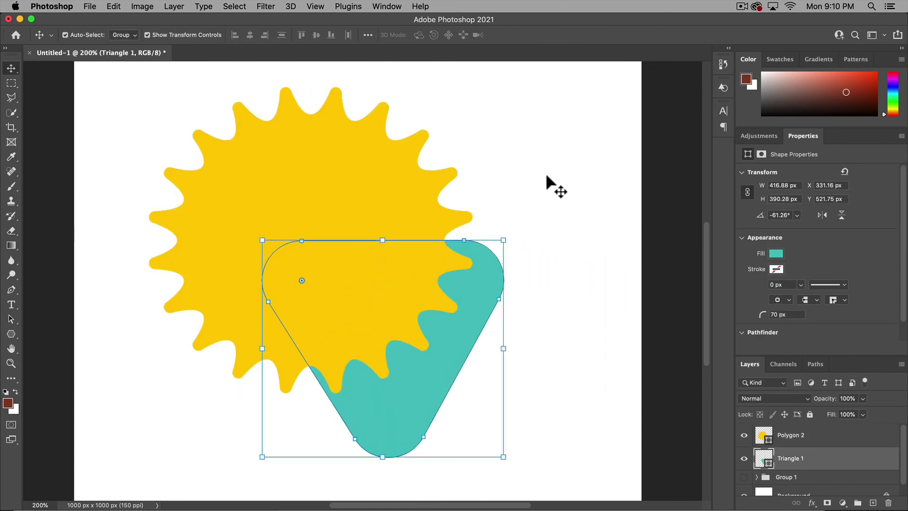
left_click(547, 176)
left_click(493, 263)
Scale Triangle 1 to about 125% with Free Transform, move it up-left, and commit
key("super+t")
left_click_drag(524, 218, 557, 173)
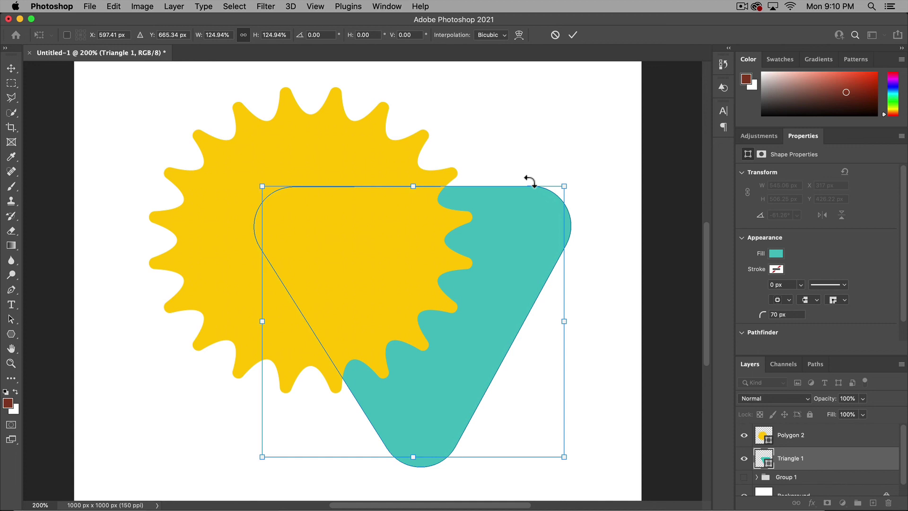
left_click_drag(523, 227, 503, 180)
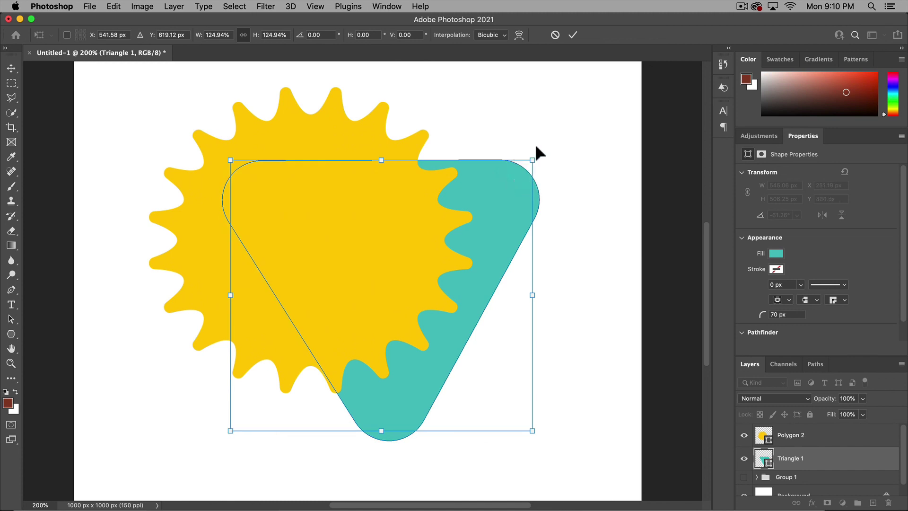
key("Return")
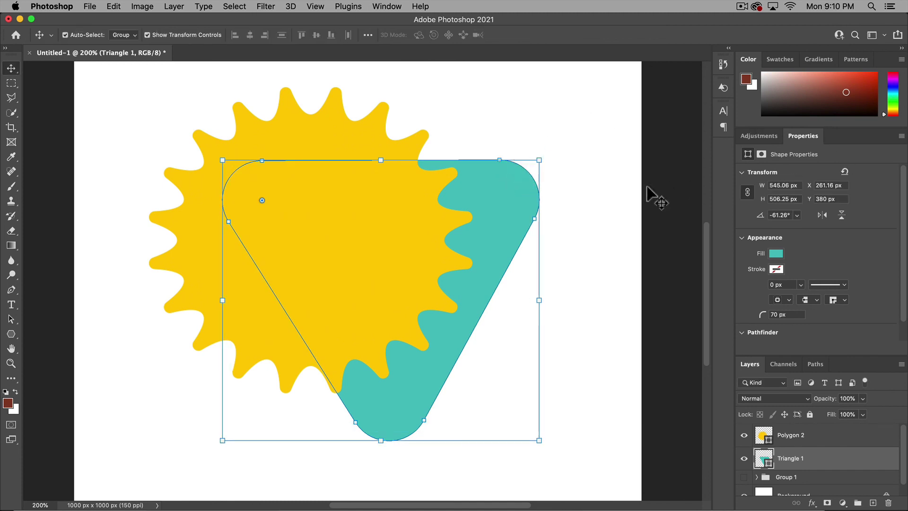
left_click(657, 187)
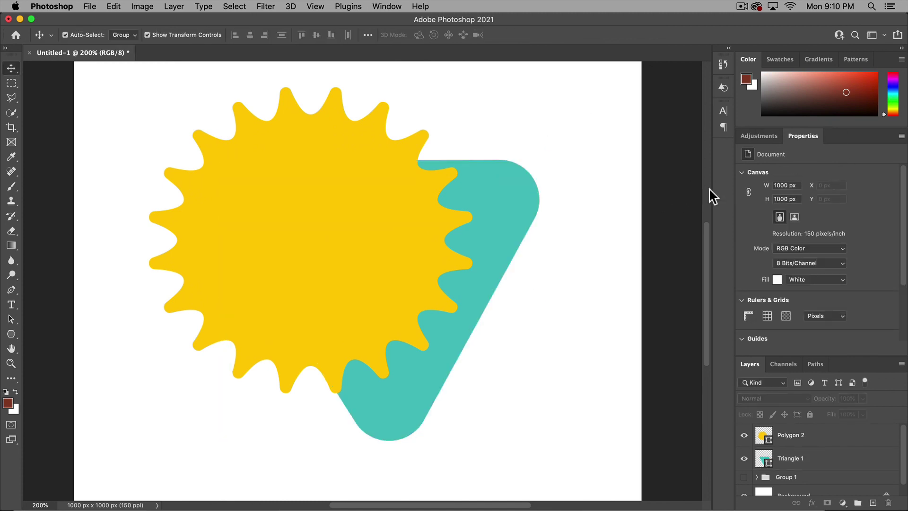